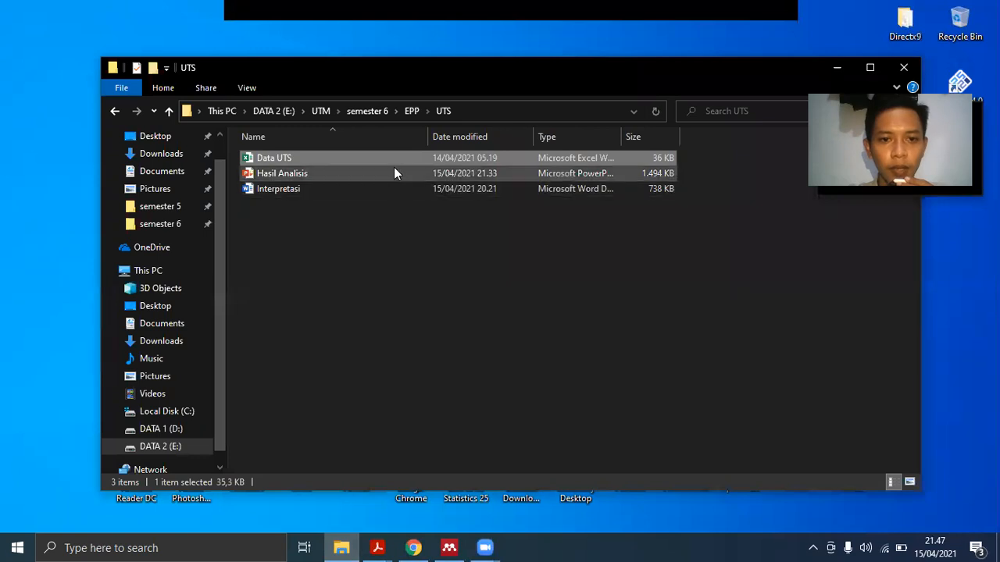
# - Open the Data UTS workbook and examine the formulas behind the DATA SESUAI NIM (19) and DATA LOGARITMA tables
pyautogui.doubleClick(397, 158)
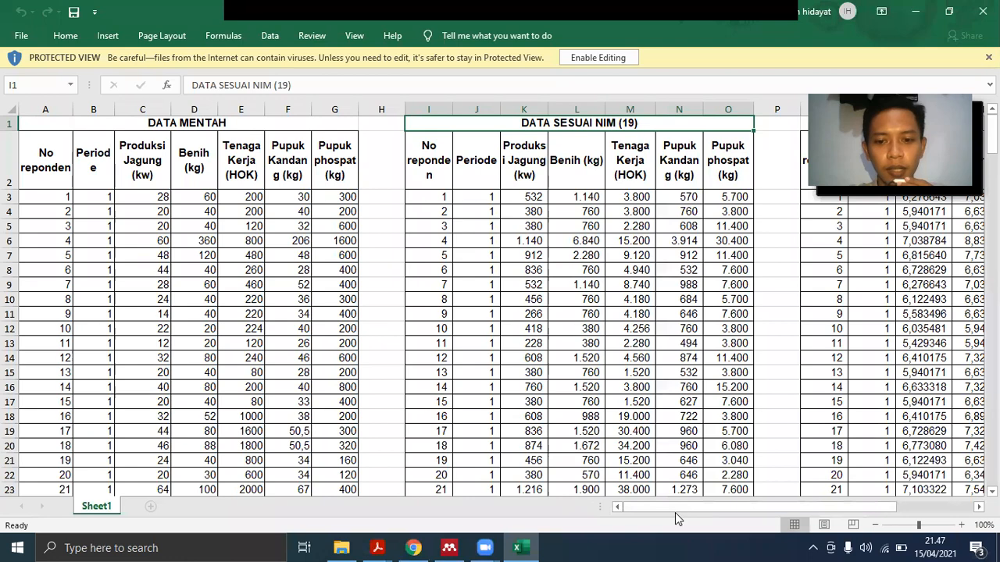
pyautogui.moveTo(674, 512); pyautogui.dragTo(709, 509)
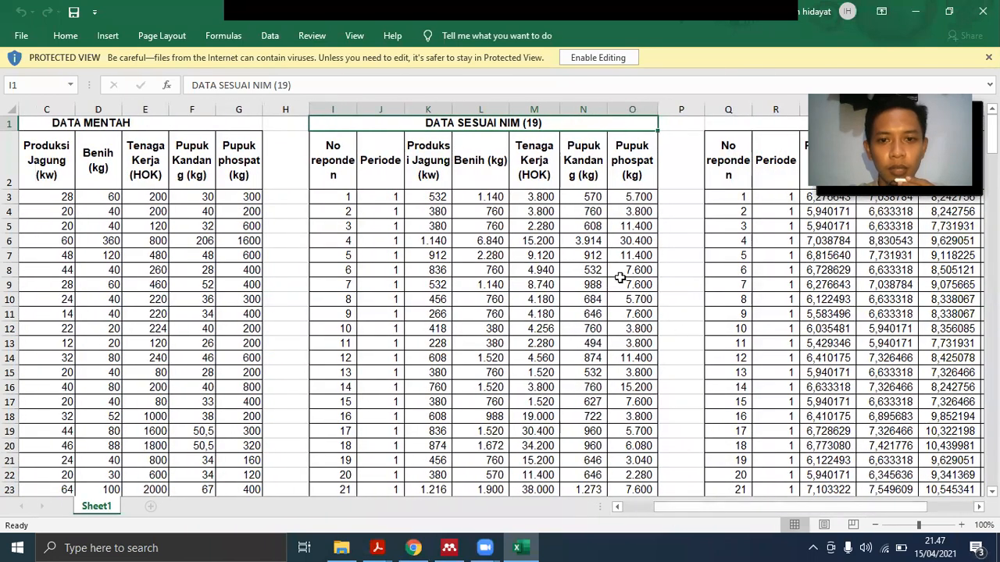
pyautogui.click(567, 252)
pyautogui.moveTo(742, 505); pyautogui.dragTo(781, 506)
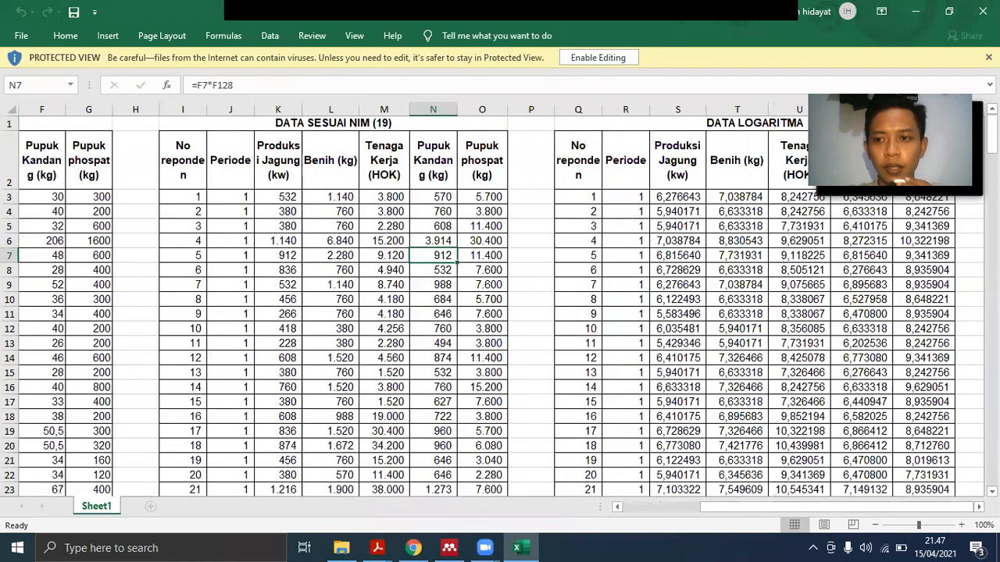
pyautogui.moveTo(991, 133)
pyautogui.mouseDown()
pyautogui.moveTo(991, 331)
pyautogui.moveTo(991, 132)
pyautogui.mouseUp()
pyautogui.click(779, 254)
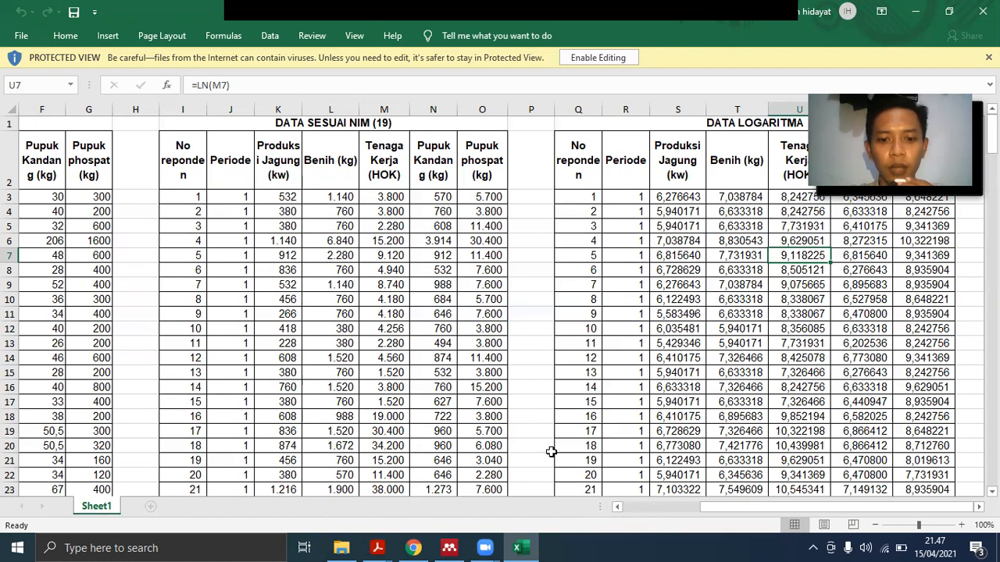
# - View the ivan text file in the EPP > Frontier 4.1 folder, then close it
pyautogui.click(346, 547)
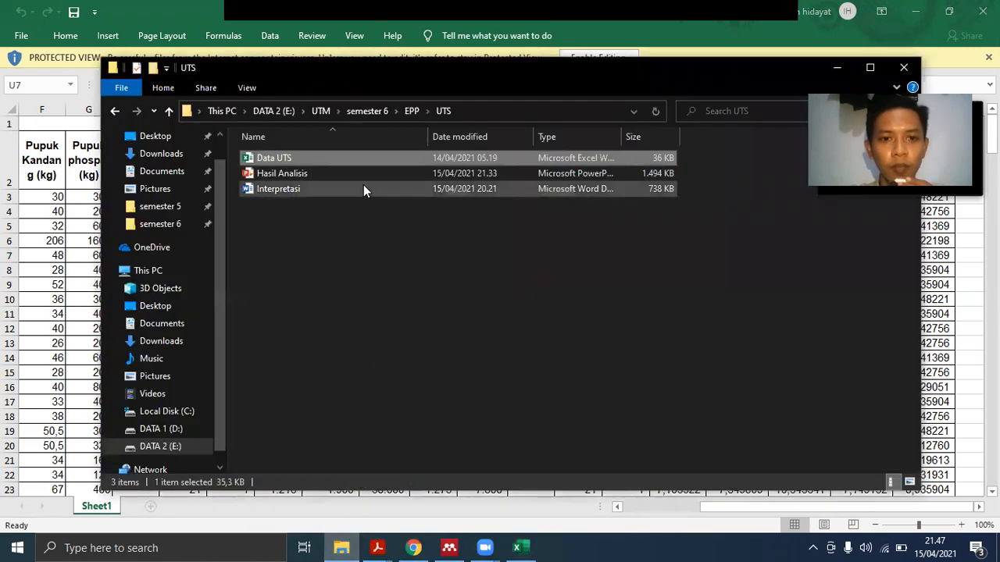
pyautogui.click(411, 110)
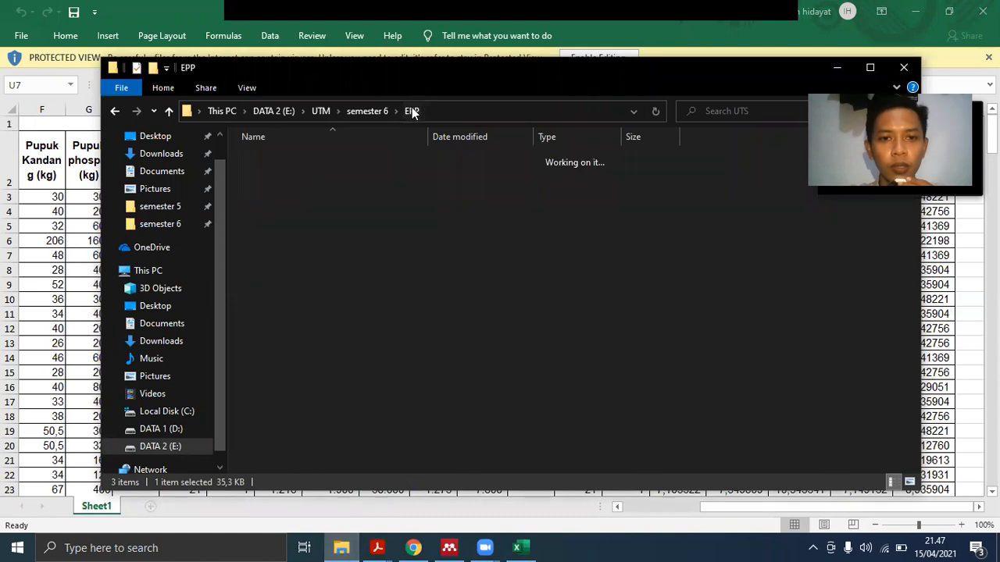
pyautogui.doubleClick(375, 158)
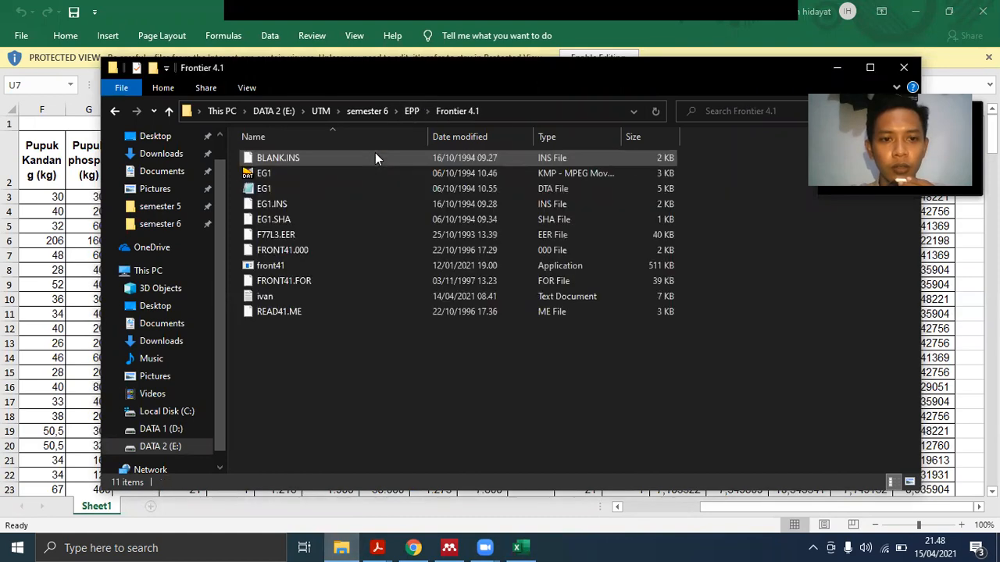
pyautogui.doubleClick(345, 298)
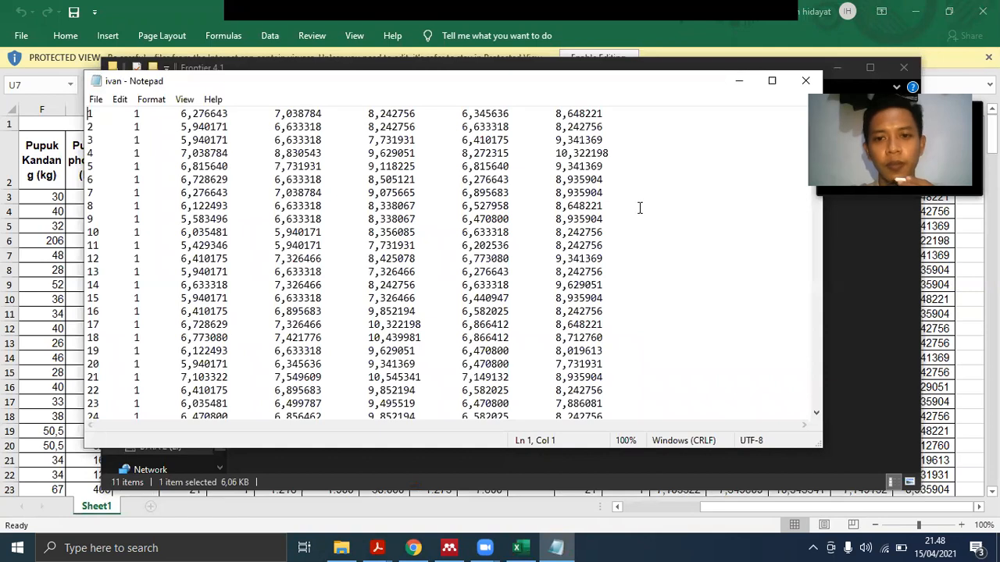
pyautogui.click(805, 81)
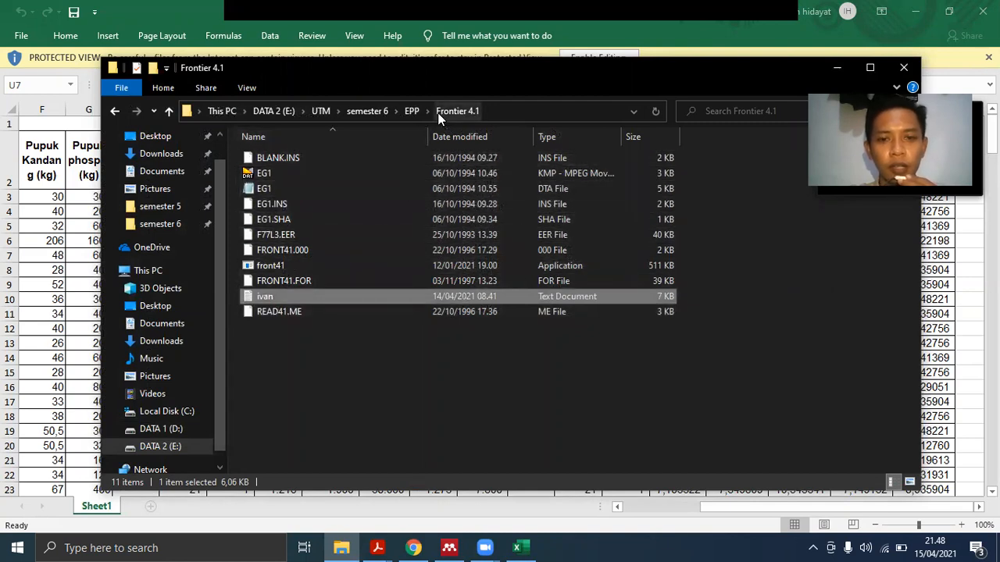
# - Close the Data UTS workbook and reopen the ivan text file from the Frontier 4.1 folder
pyautogui.click(978, 13)
pyautogui.moveTo(656, 75); pyautogui.dragTo(656, 66)
pyautogui.doubleClick(367, 286)
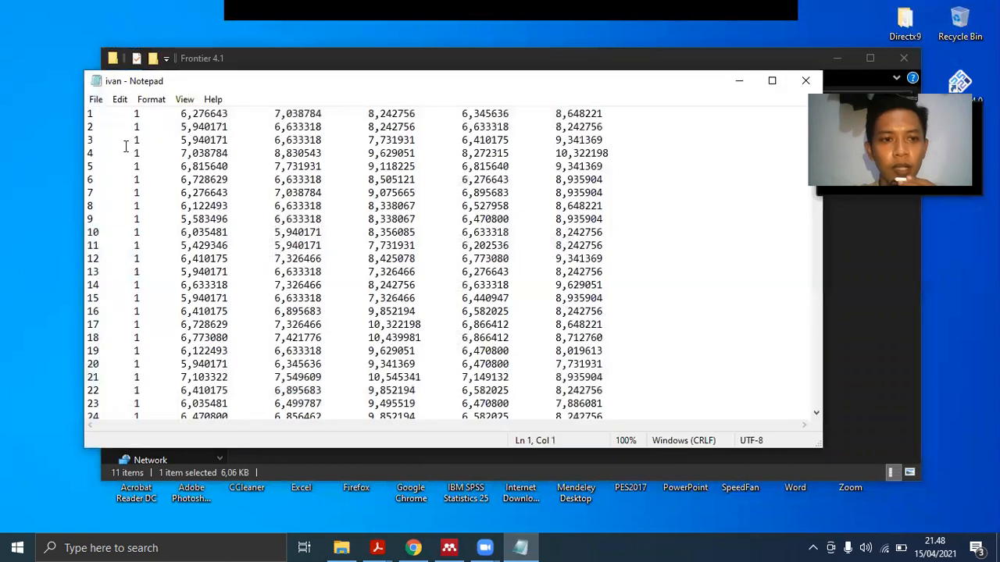
# - Save a copy of the text data as ivan.DTA with the All Files type in the Frontier 4.1 folder, and close Notepad
pyautogui.click(97, 113)
pyautogui.click(95, 99)
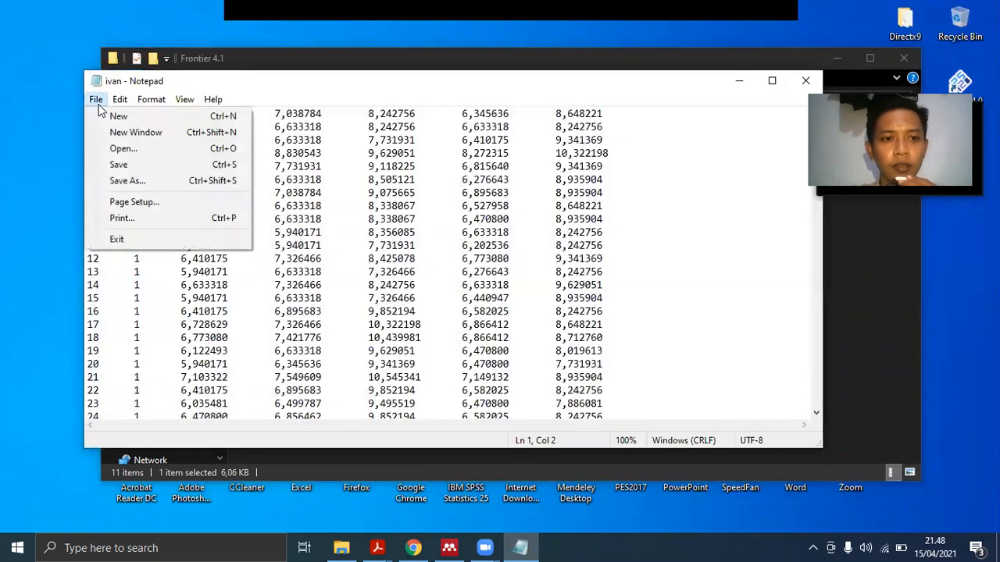
pyautogui.click(125, 186)
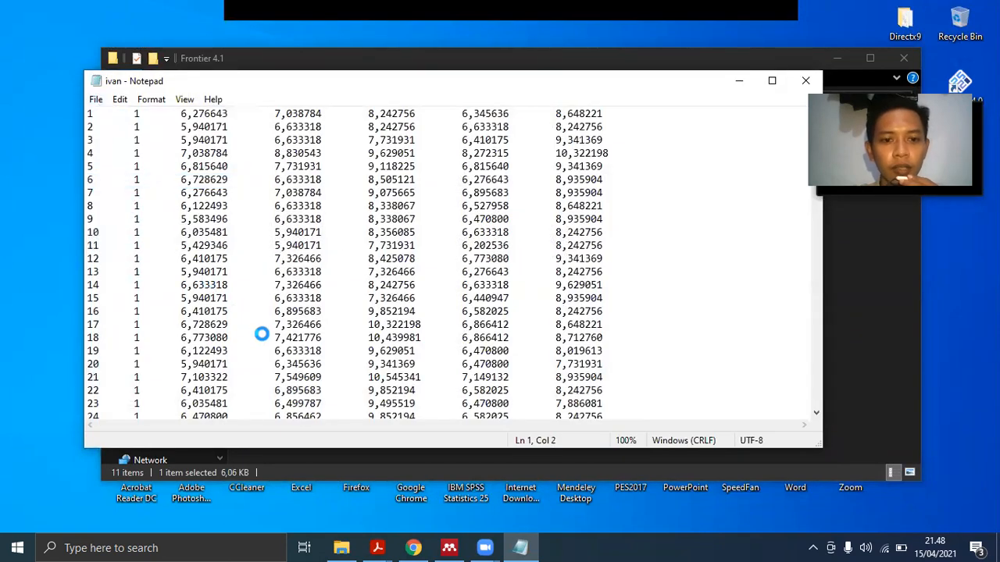
pyautogui.click(294, 380)
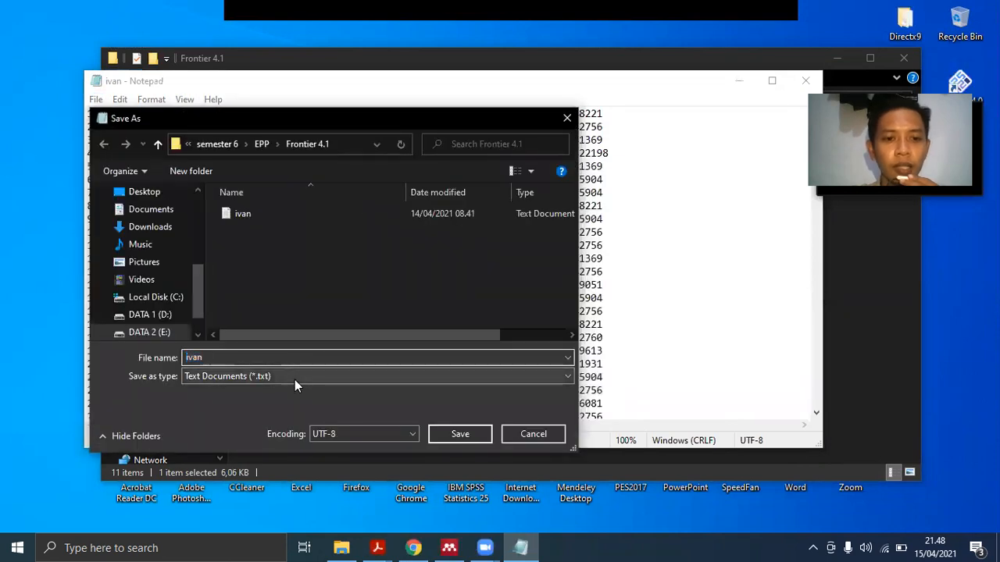
pyautogui.click(290, 401)
pyautogui.click(289, 357)
pyautogui.click(290, 358)
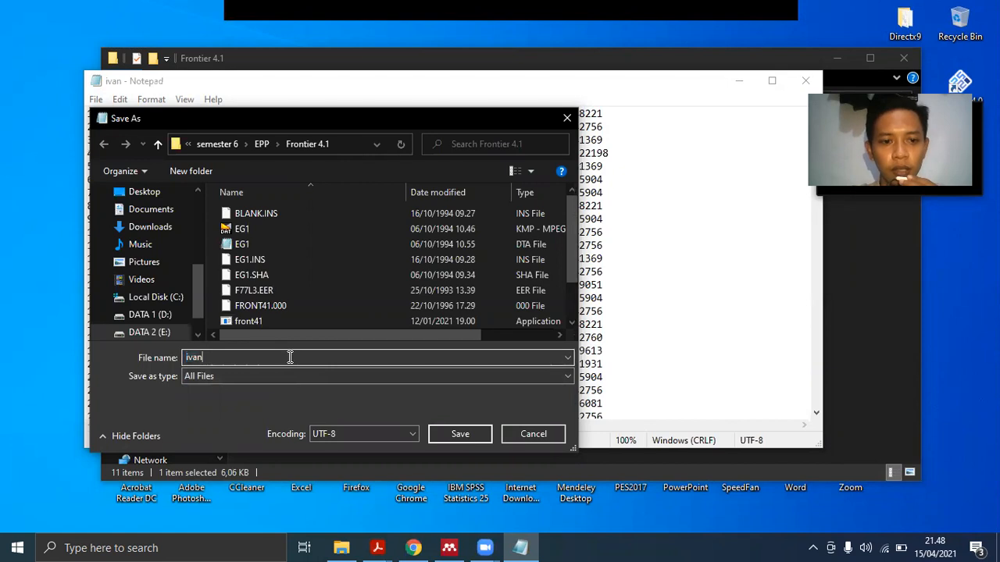
pyautogui.write('.DTA')
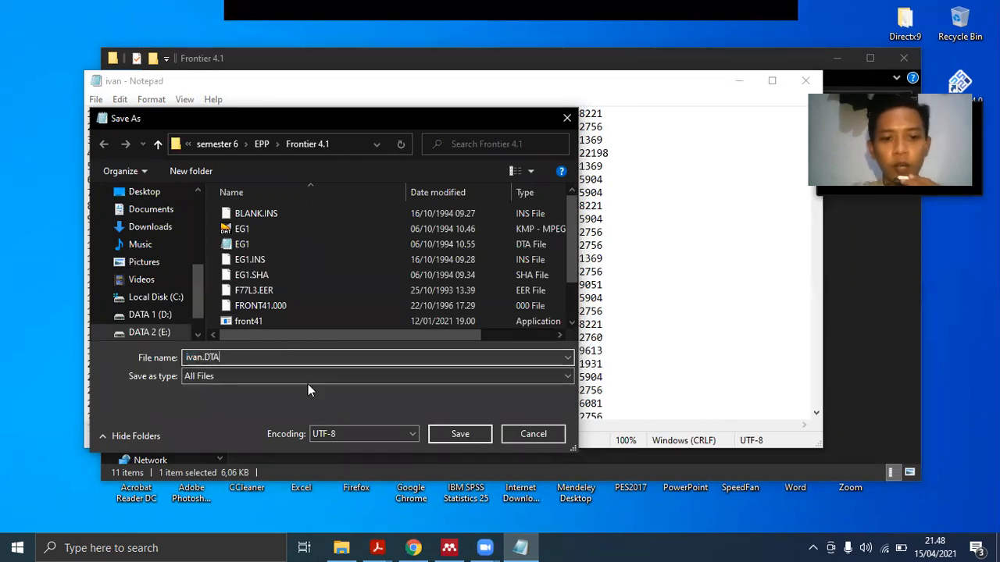
pyautogui.click(460, 435)
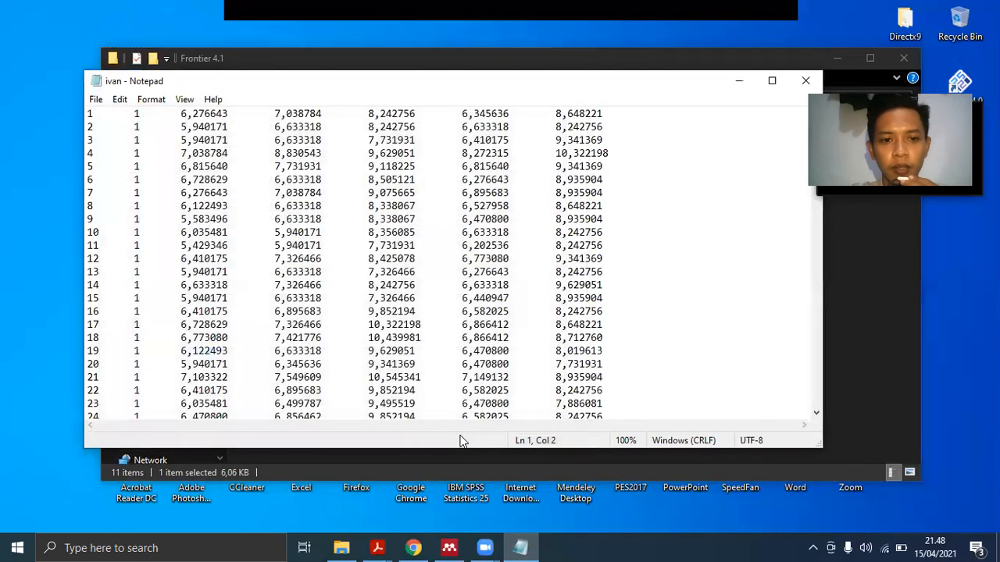
pyautogui.click(800, 81)
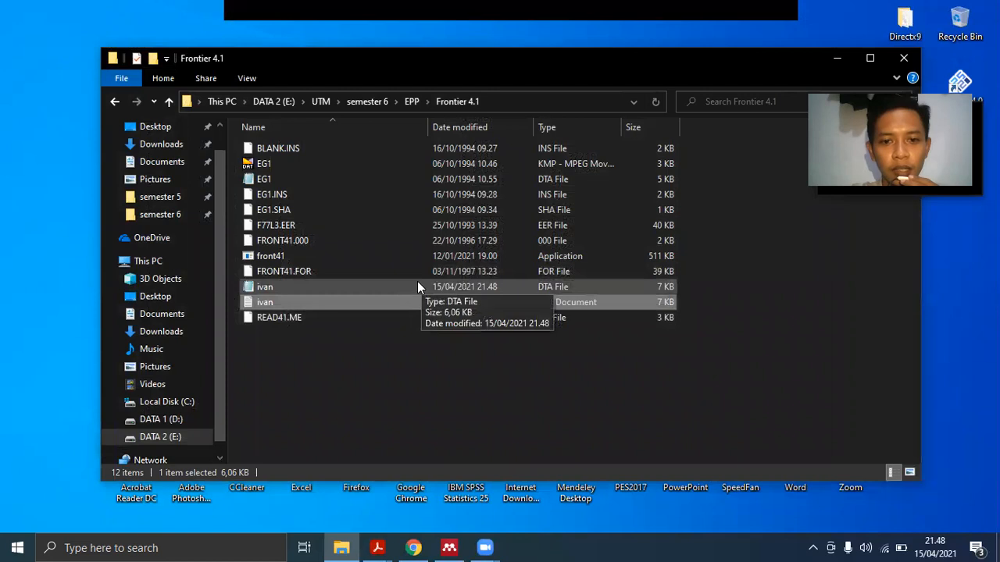
# - Run front41, choosing terminal instructions (t) and the error components model (1)
pyautogui.click(383, 253)
pyautogui.doubleClick(383, 256)
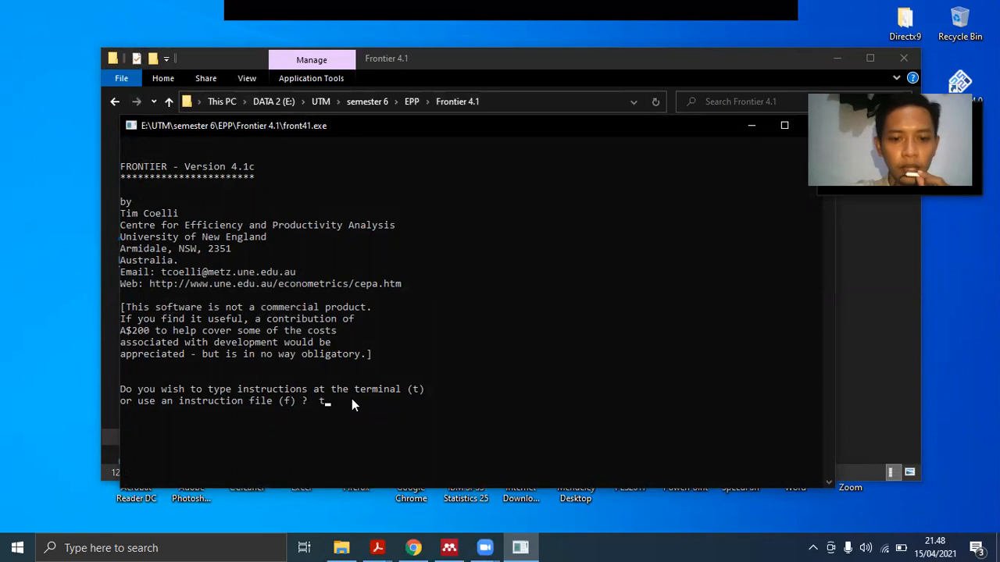
pyautogui.write('t')
pyautogui.press('Return')
pyautogui.write('1')
pyautogui.press('Return')
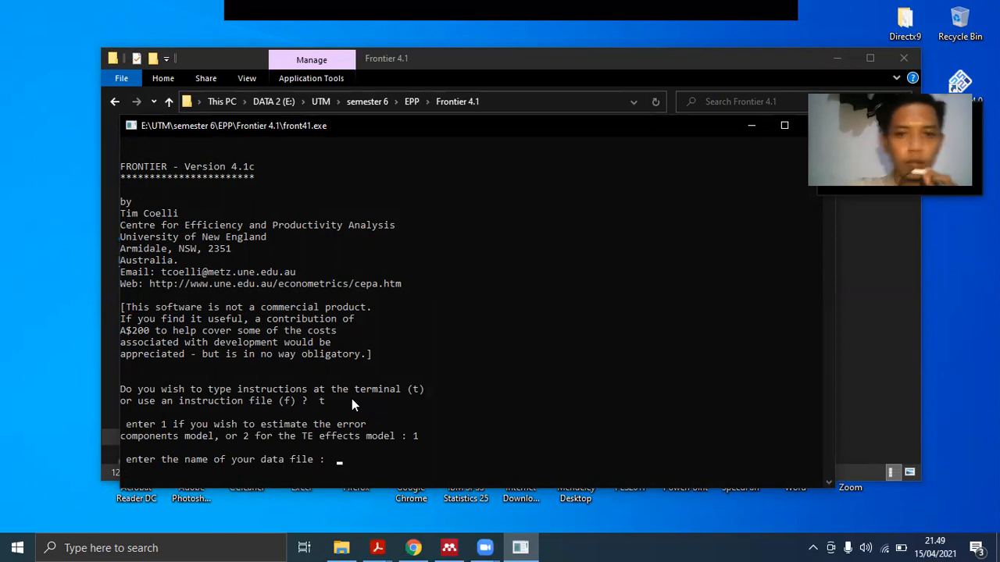
# - Specify ivan.DTA as the data file and hasil.out as the output file
pyautogui.moveTo(442, 126); pyautogui.dragTo(484, 126)
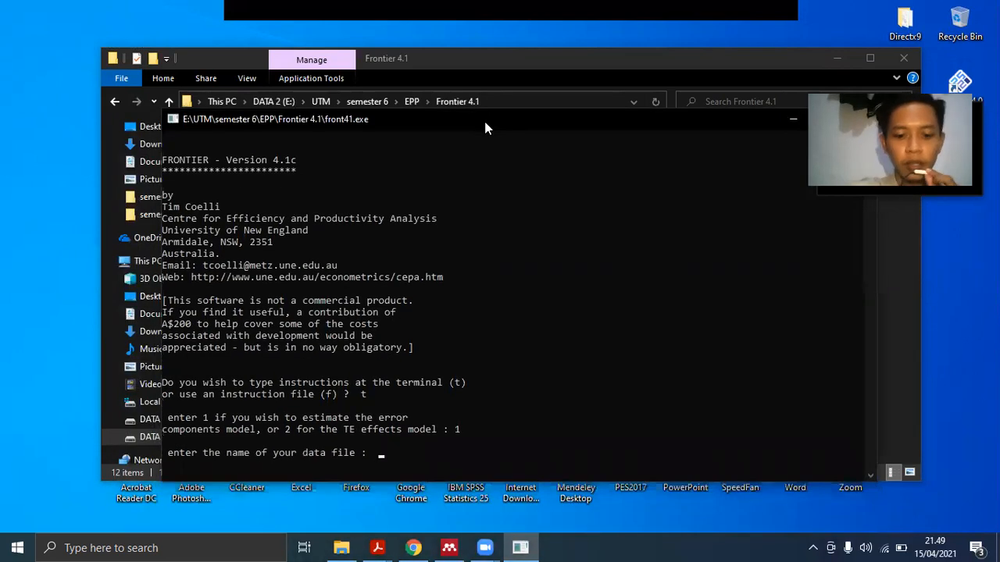
pyautogui.write('iva')
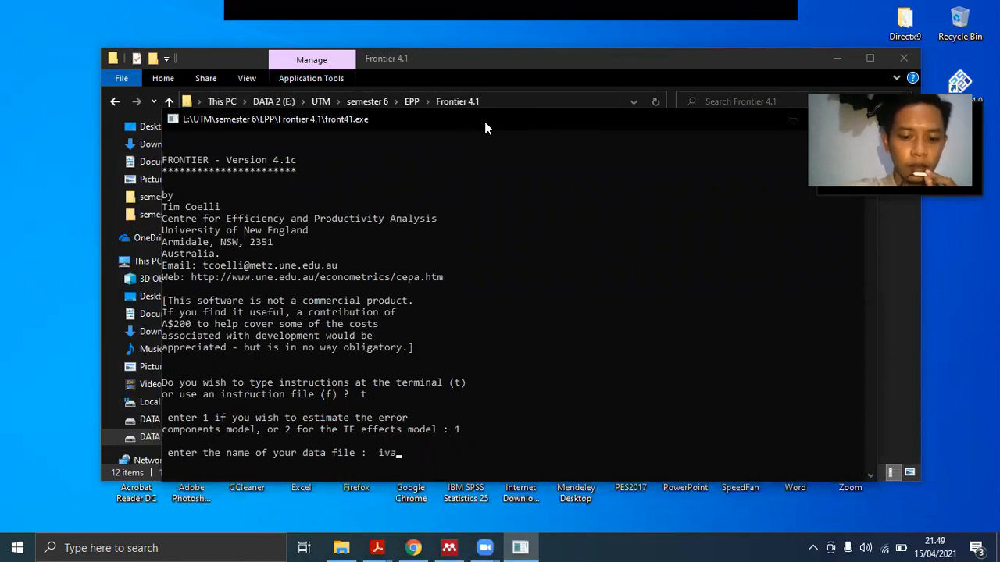
pyautogui.write('n.D')
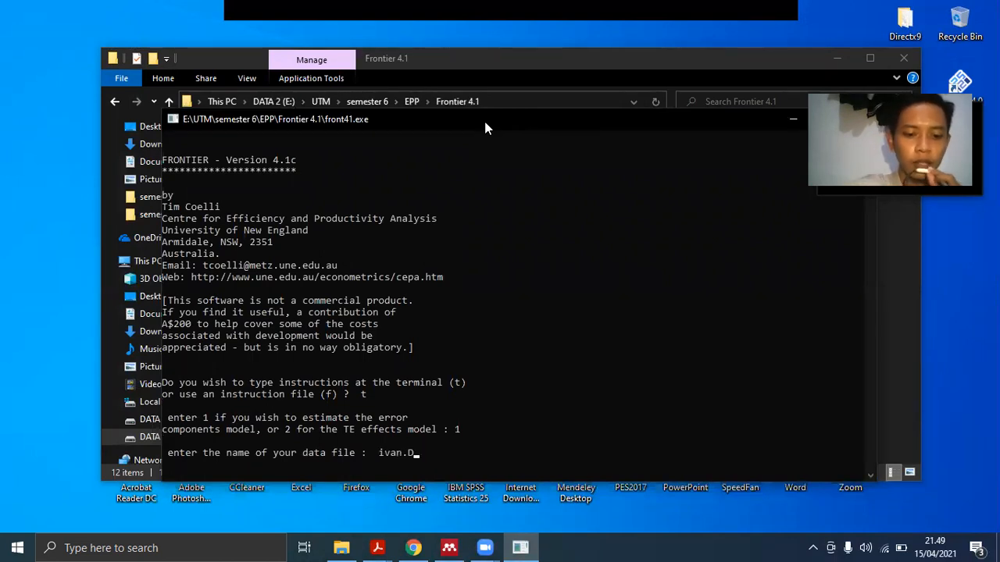
pyautogui.write('TA')
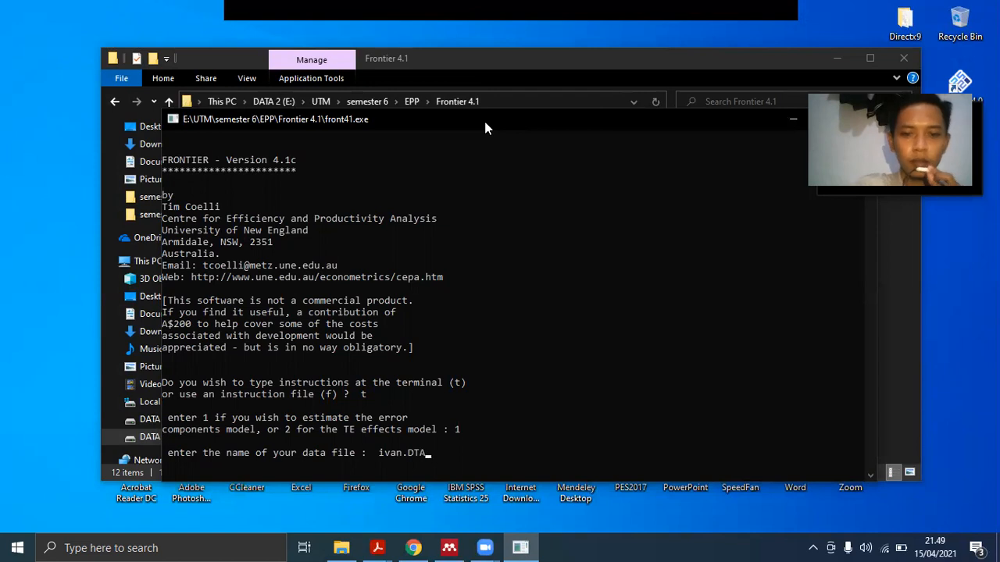
pyautogui.press('Return')
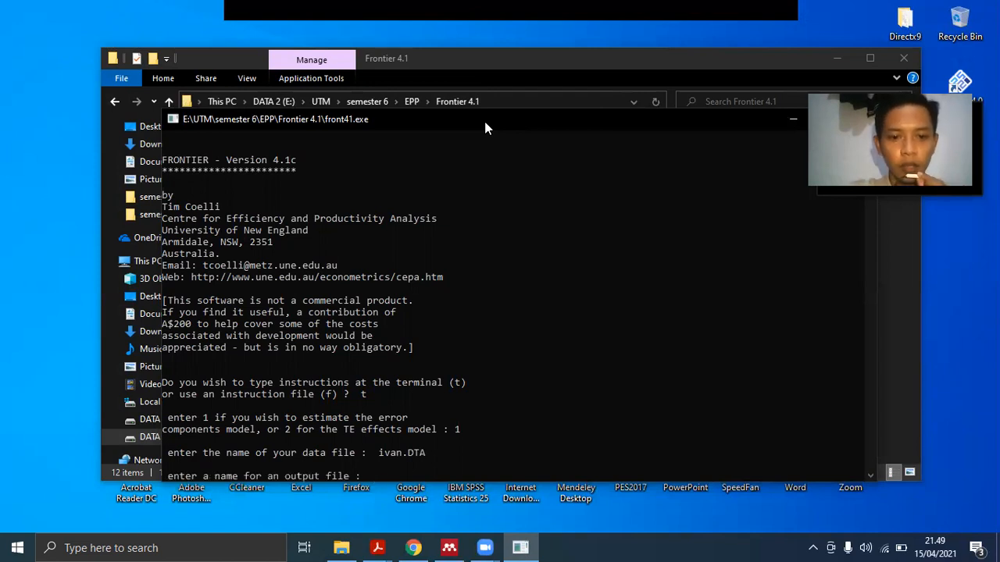
pyautogui.write('has')
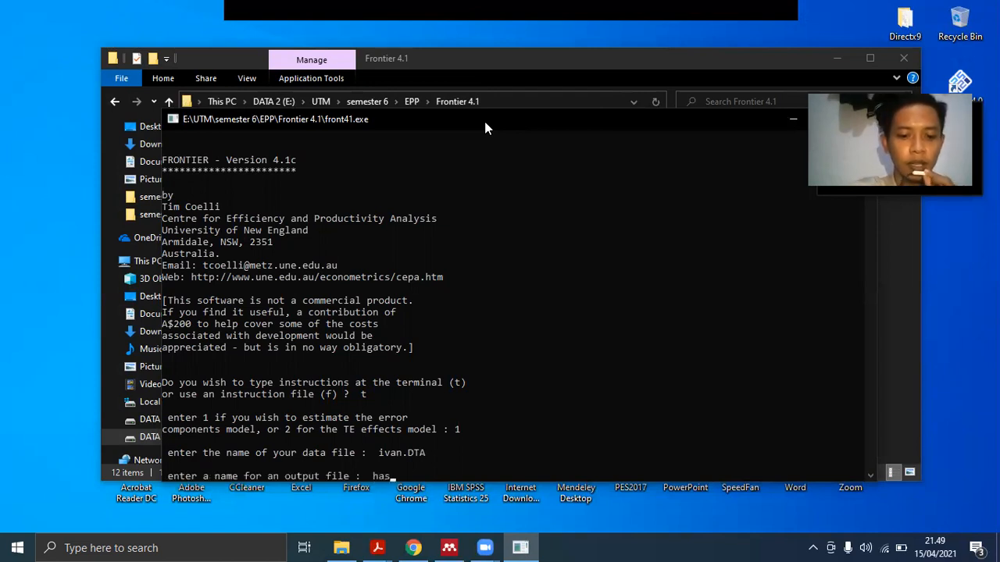
pyautogui.write('il.')
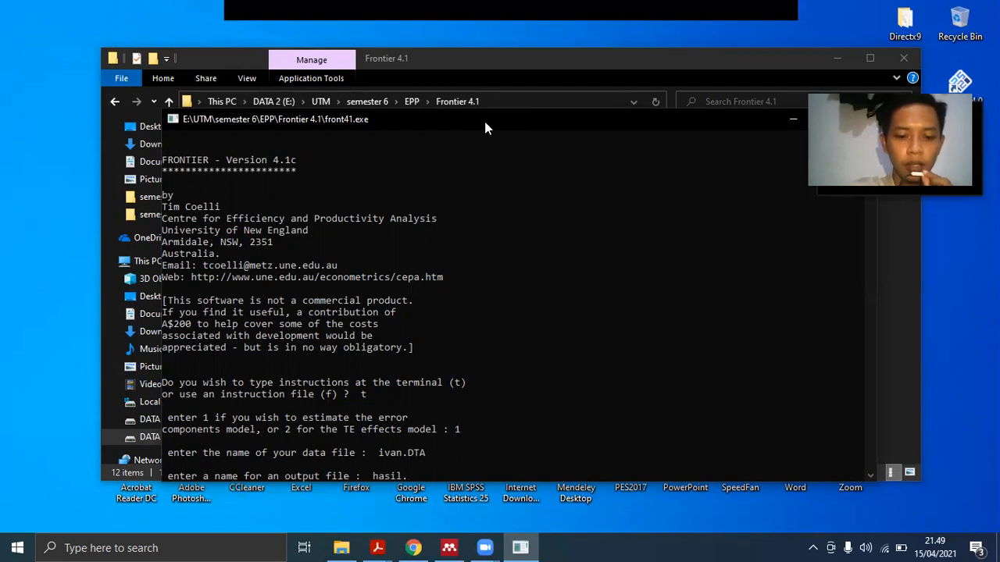
pyautogui.write('out')
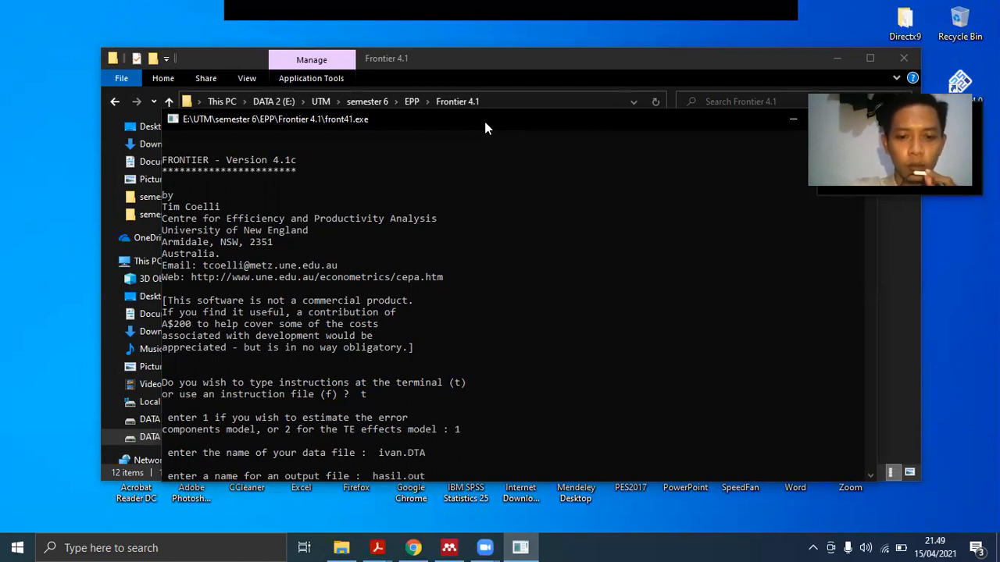
pyautogui.press('Return')
# - Choose a production function (1) and declare the dependent variable as logged (y)
pyautogui.write('1')
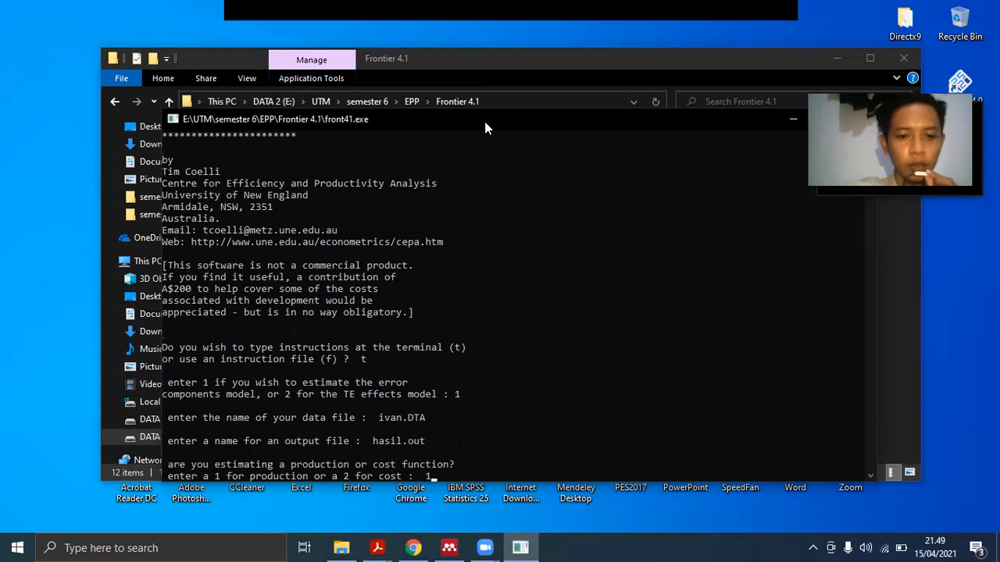
pyautogui.press('Return')
pyautogui.write('y or n) y')
pyautogui.press('Return')
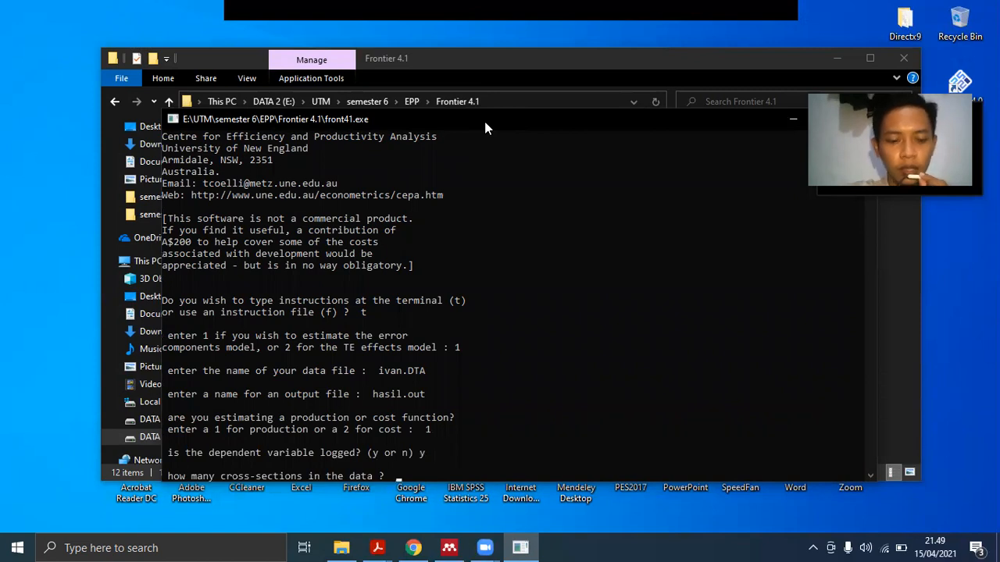
# - Set the data dimensions to 120 cross-sections, 1 time period and 120 total observations
pyautogui.write('120')
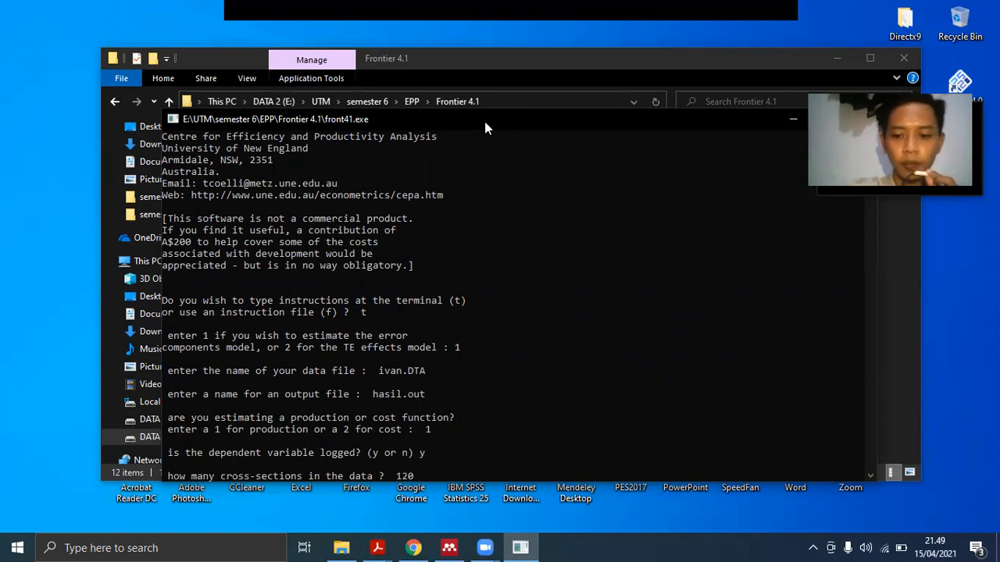
pyautogui.press('Return')
pyautogui.write('1')
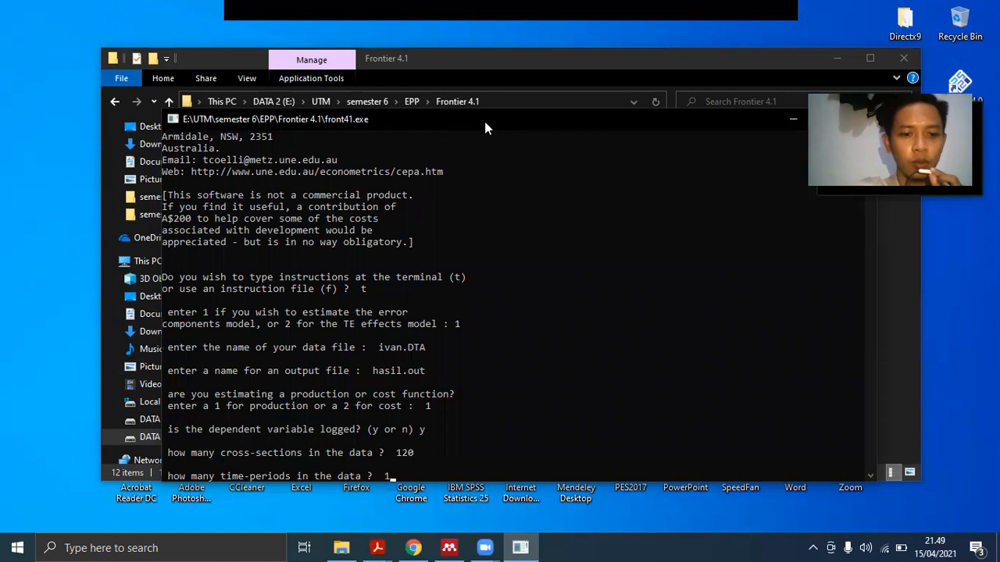
pyautogui.press('Return')
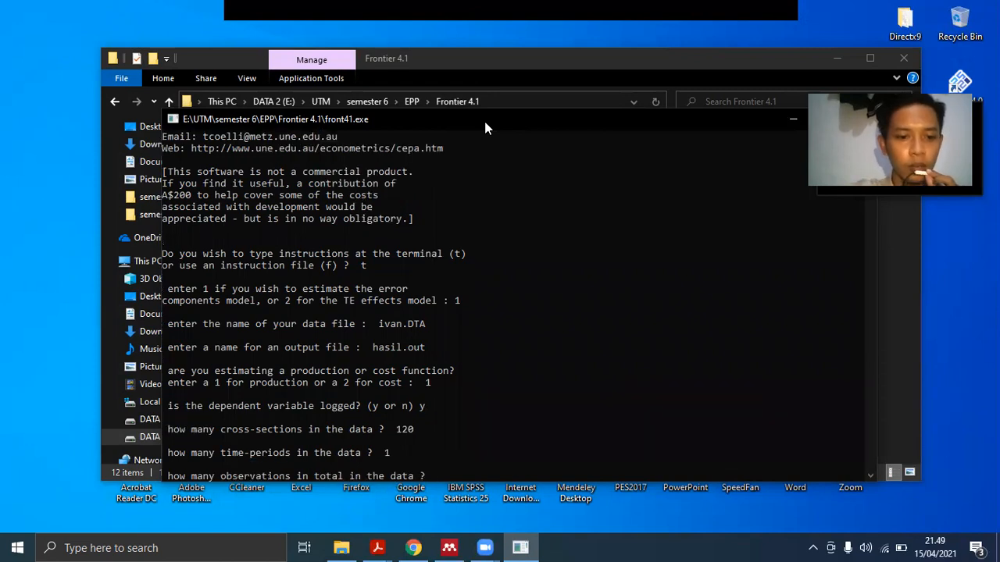
pyautogui.write('120')
pyautogui.press('Return')
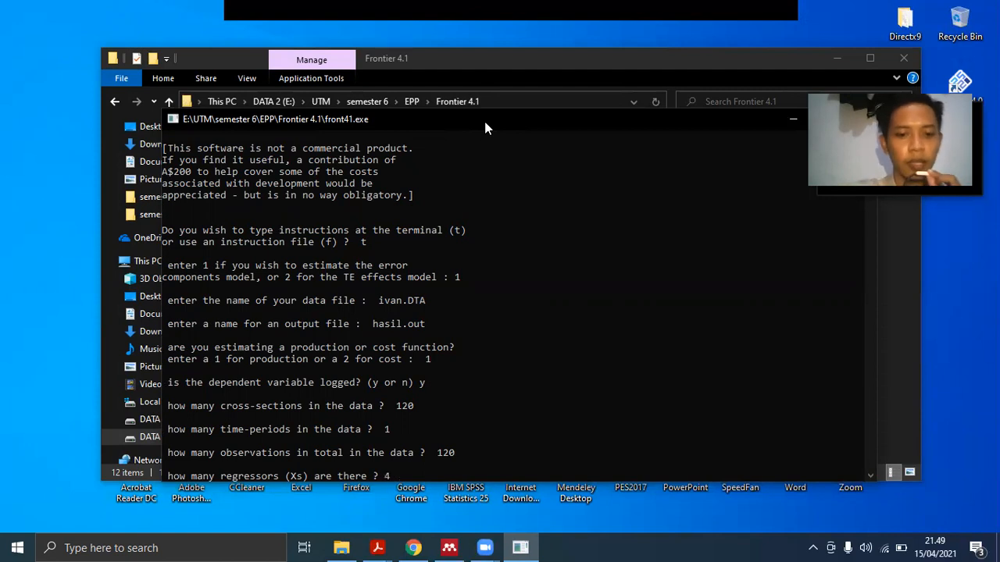
# - Specify 4 regressors, include mu in the model (y), and answer n to the remaining prompts to run the estimation
pyautogui.press('Return')
pyautogui.write('y or n)  y')
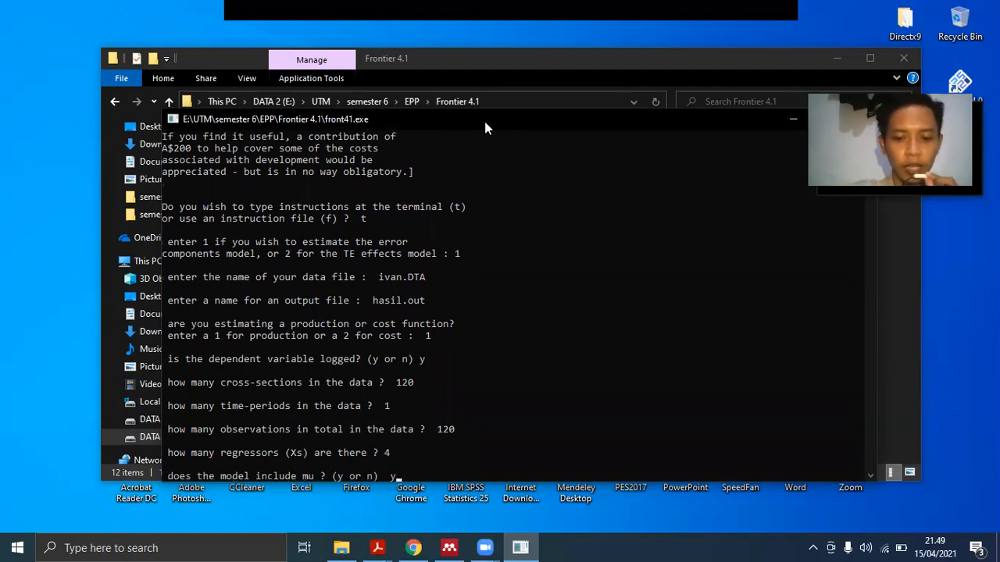
pyautogui.press('Return')
pyautogui.write('n')
pyautogui.press('Return')
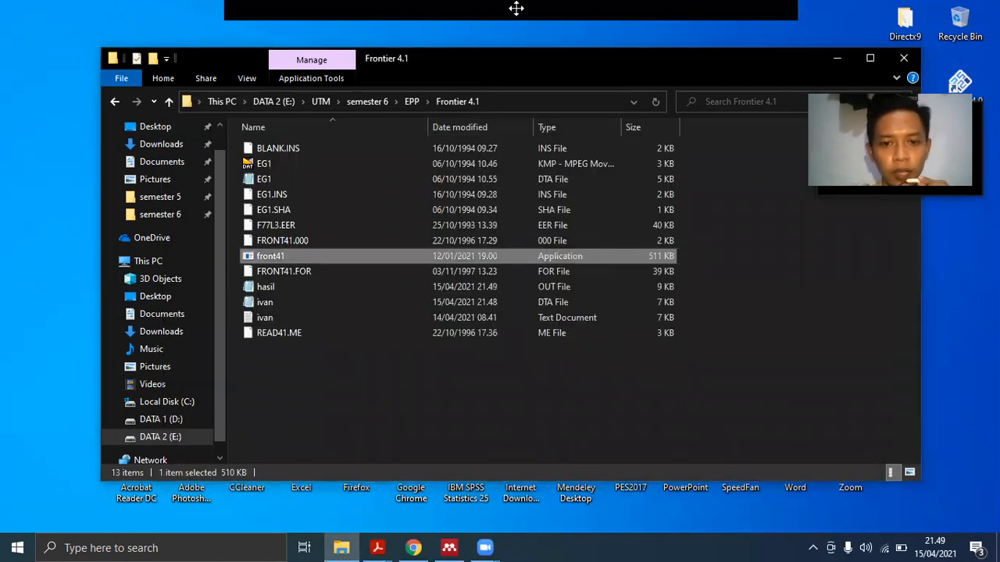
# - Open the hasil output file from the Frontier 4.1 folder, review its OLS estimates, and close it
pyautogui.doubleClick(401, 289)
pyautogui.scroll(-3, 402, 287)
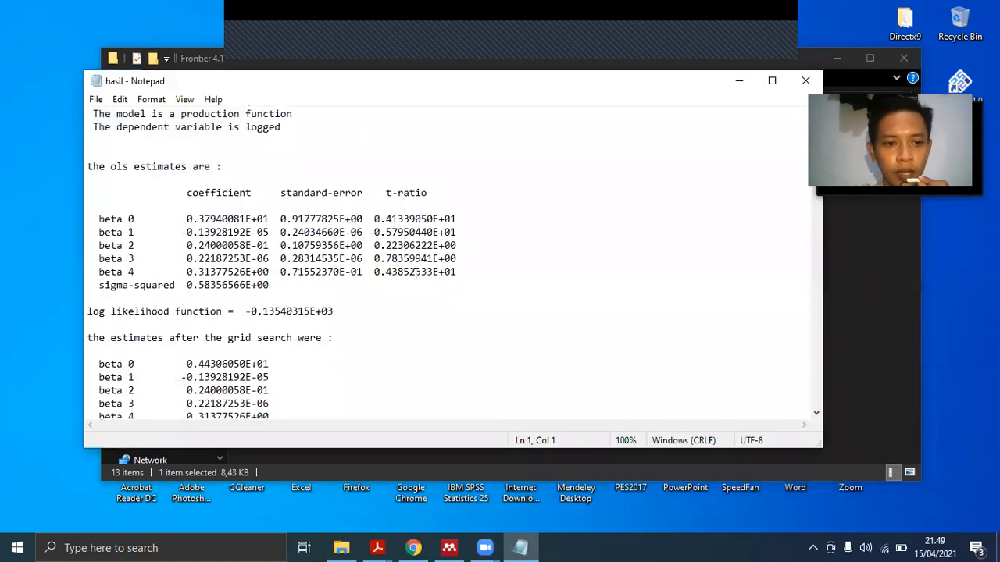
pyautogui.scroll(1, 376, 286)
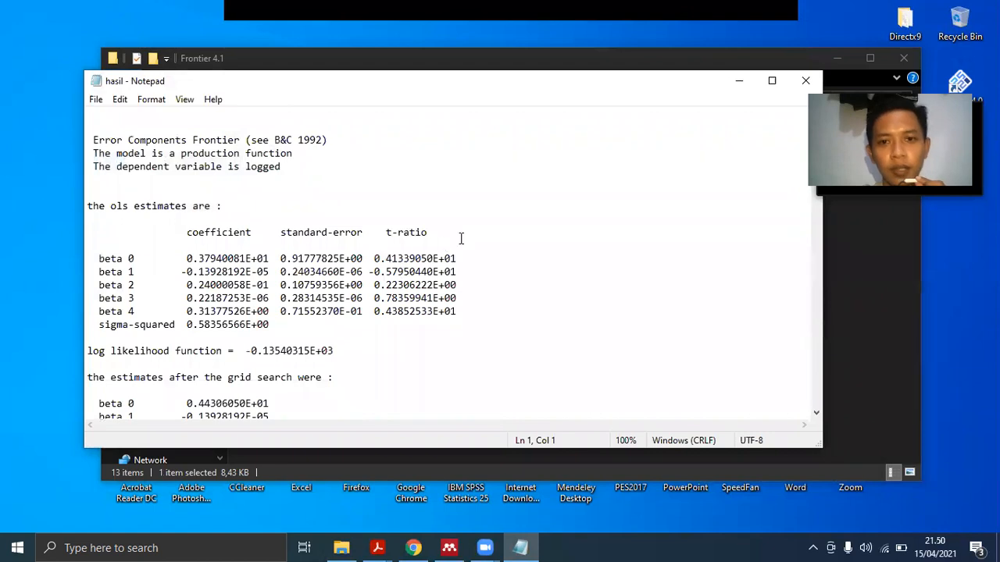
pyautogui.click(804, 81)
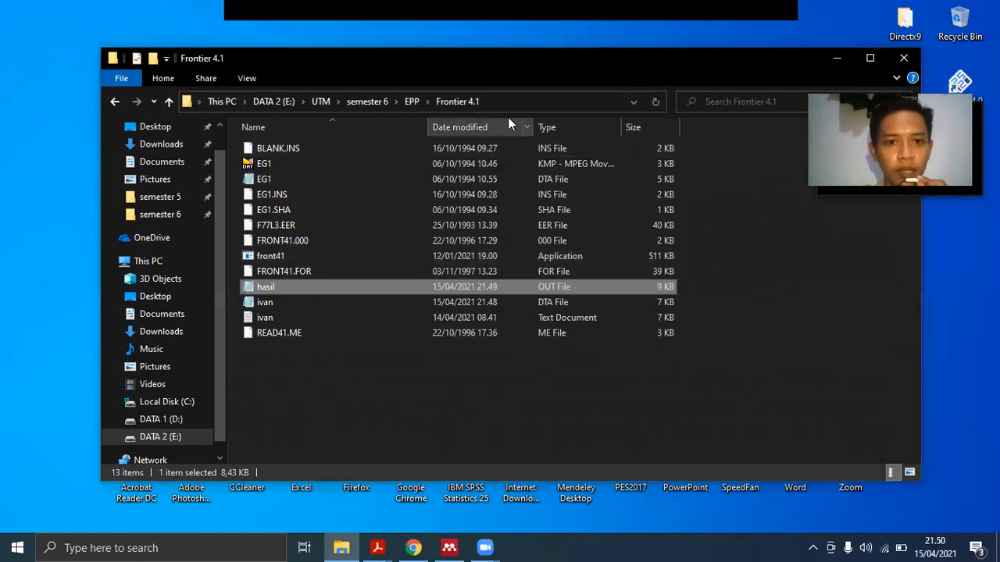
# - Open the stochastic frontier presentation from the UTS folder within EPP in PowerPoint and start its slide show
pyautogui.click(412, 101)
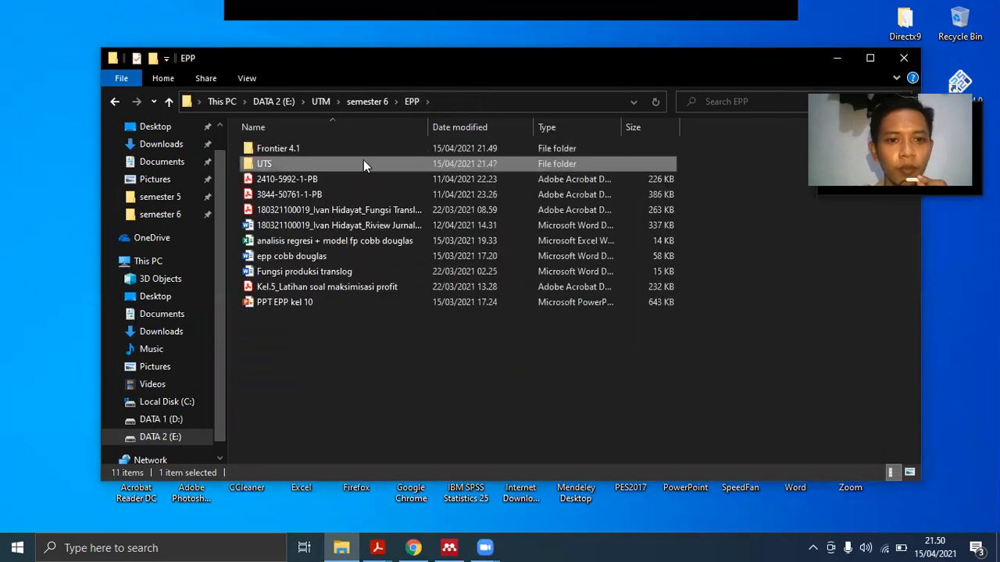
pyautogui.doubleClick(363, 161)
pyautogui.doubleClick(356, 161)
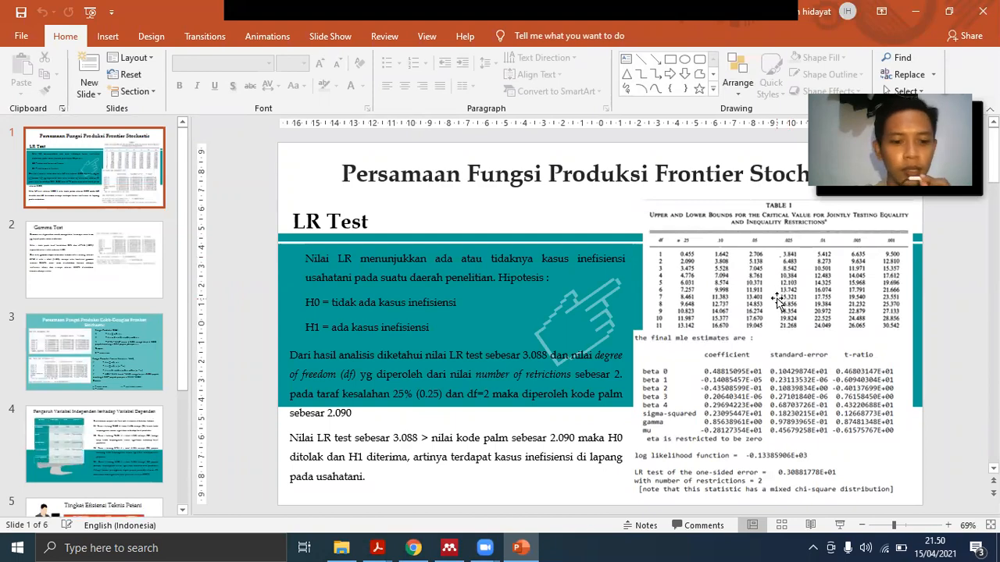
pyautogui.press('F5')
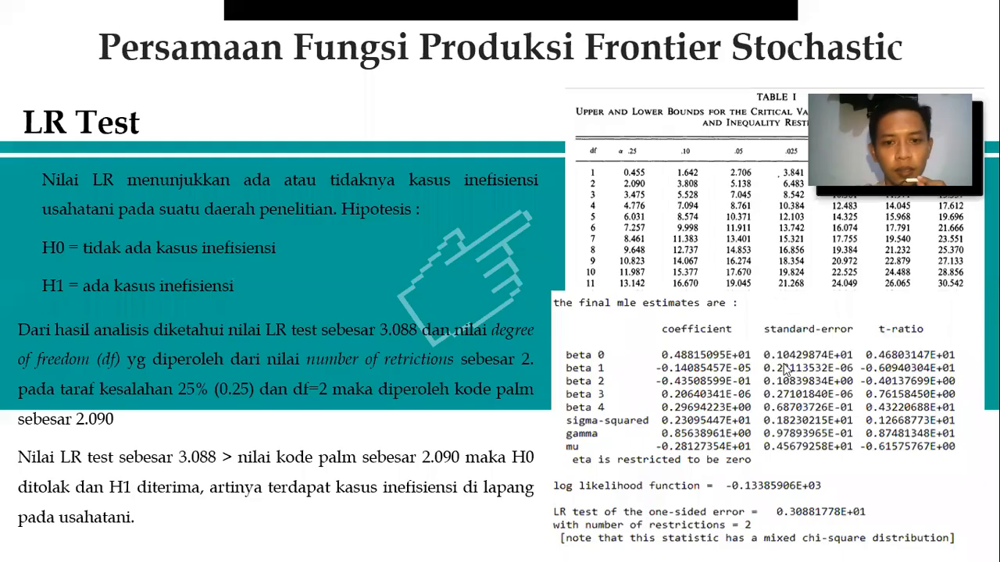